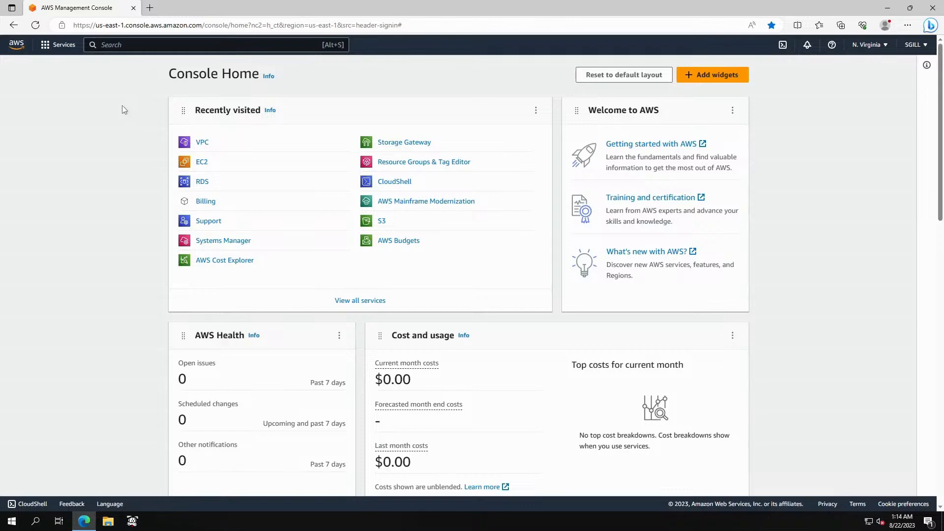
Step: Start configuring a new EC2 instance named ConVM with the Windows quick-start image
{"action": "left_click", "coordinate": [202, 163]}
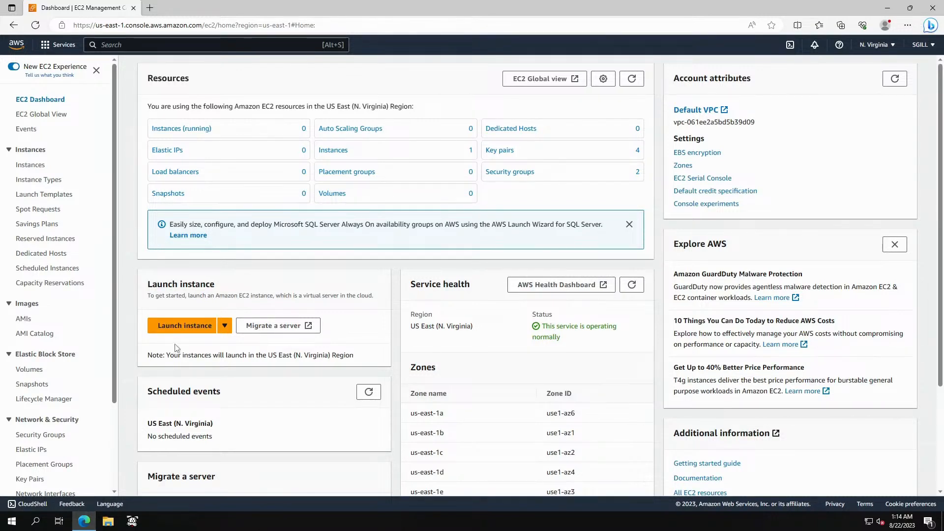
{"action": "left_click", "coordinate": [196, 327]}
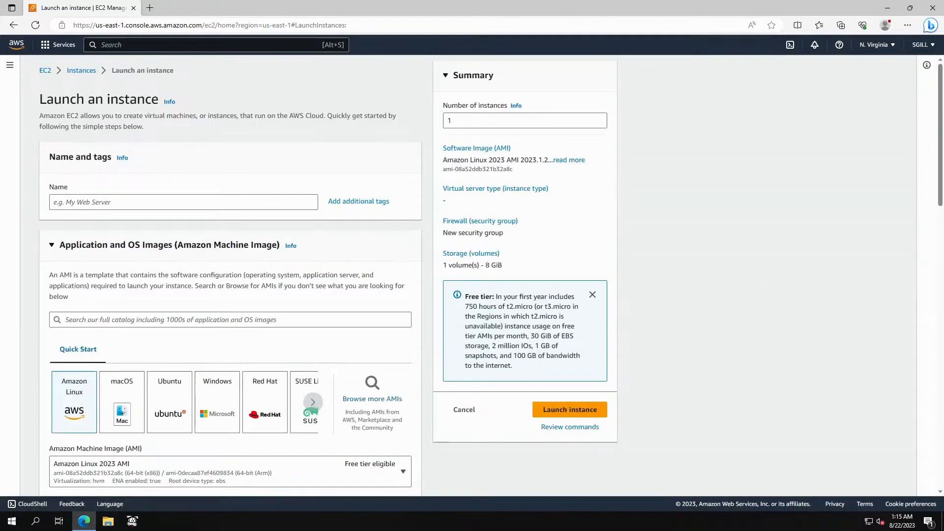
{"action": "left_click", "coordinate": [184, 202]}
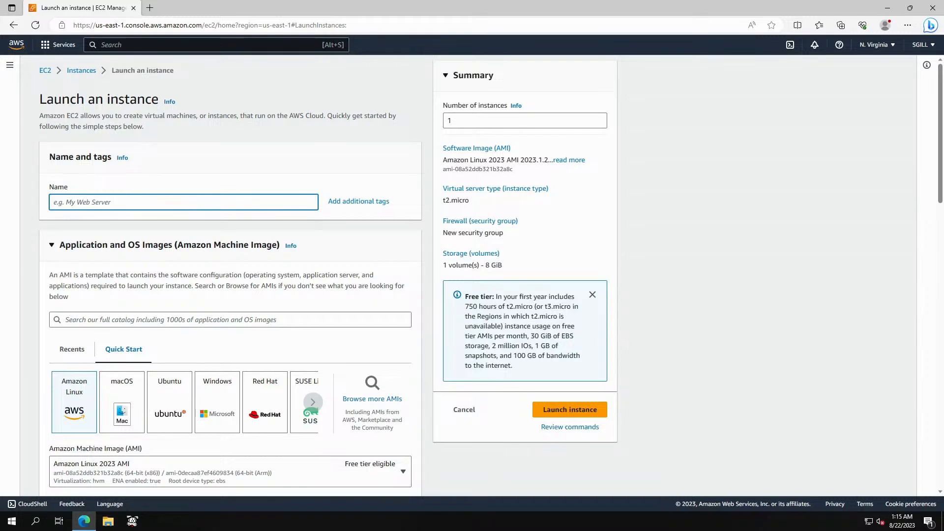
{"action": "type", "text": "ConVM"}
{"action": "left_click", "coordinate": [221, 414]}
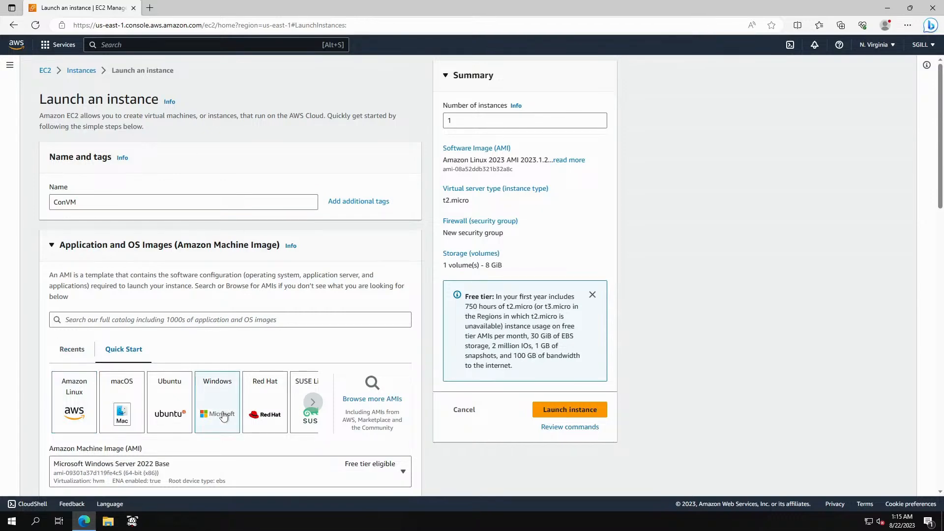
Step: Create an RSA key pair named conkey in .pem format for logging in to the instance
{"action": "scroll", "coordinate": [225, 416], "scroll_direction": "down", "scroll_amount": 3}
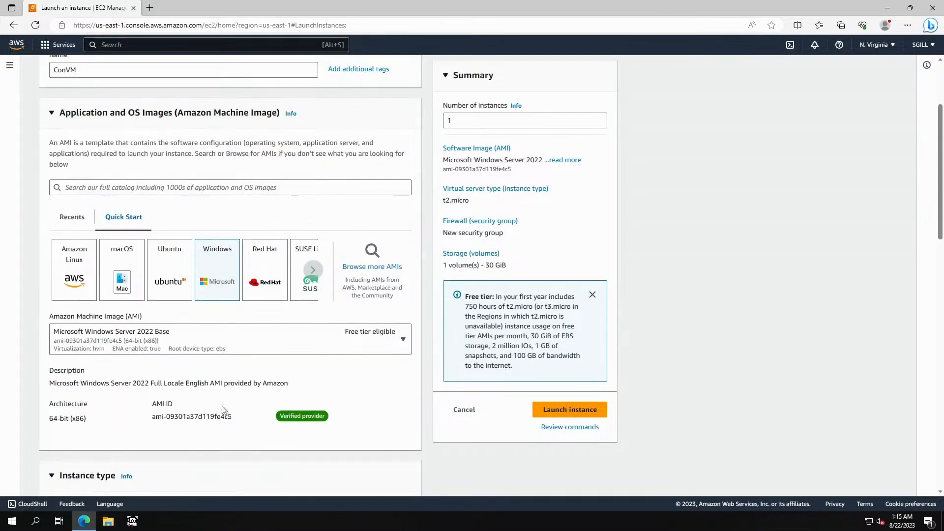
{"action": "scroll", "coordinate": [235, 384], "scroll_direction": "down", "scroll_amount": 1}
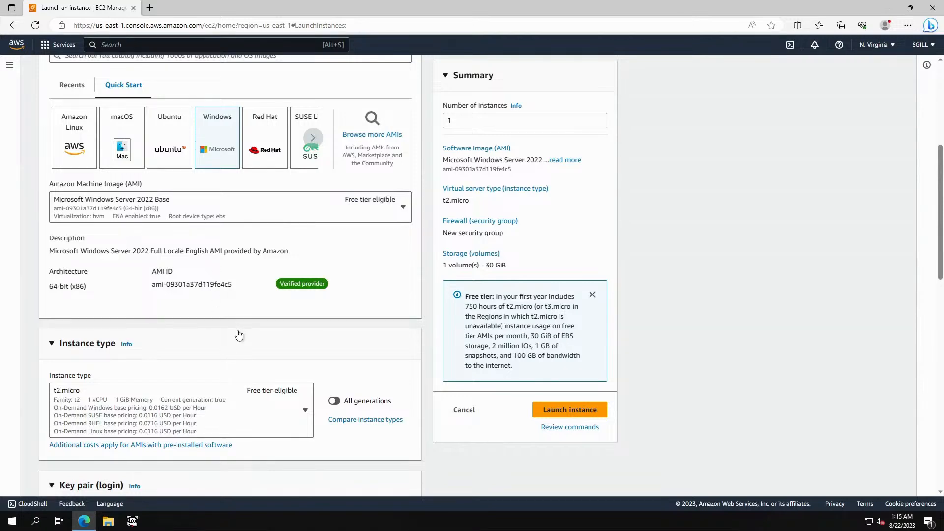
{"action": "scroll", "coordinate": [239, 335], "scroll_direction": "down", "scroll_amount": 4}
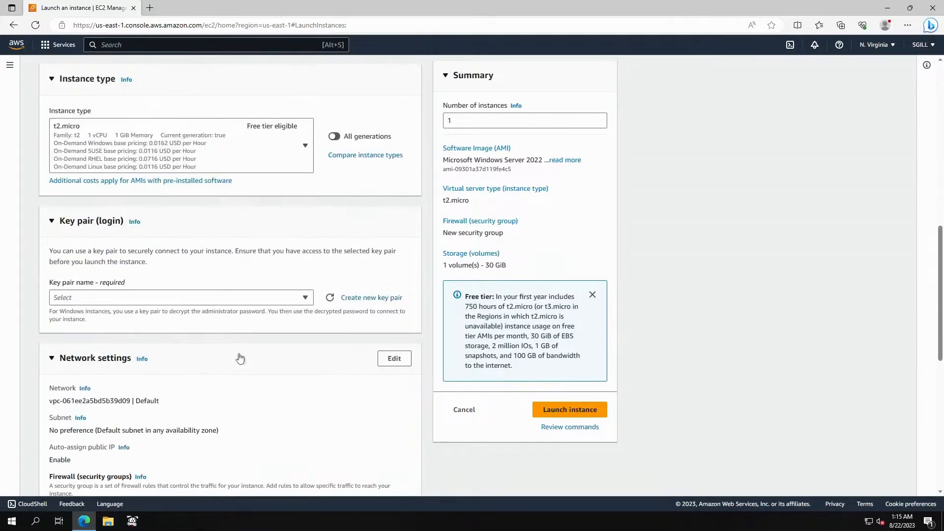
{"action": "scroll", "coordinate": [238, 358], "scroll_direction": "up", "scroll_amount": 2}
{"action": "scroll", "coordinate": [191, 354], "scroll_direction": "up", "scroll_amount": 2}
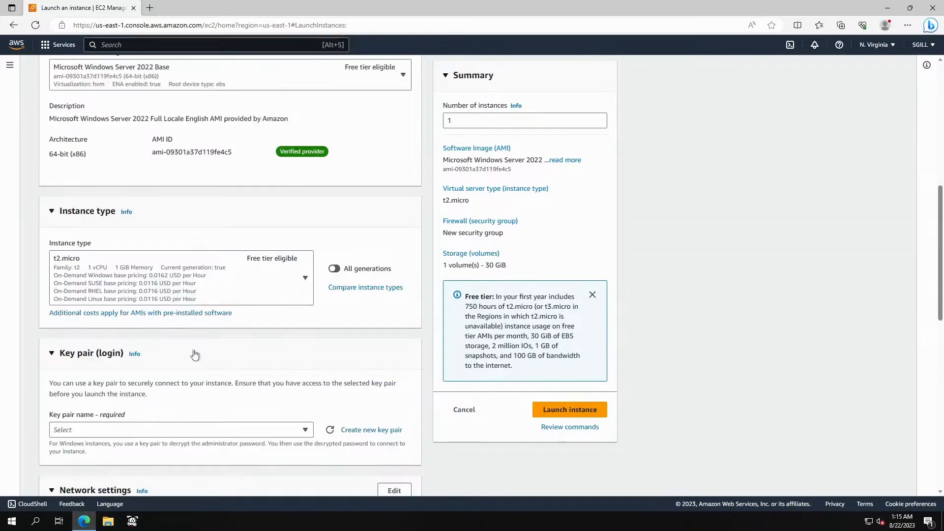
{"action": "scroll", "coordinate": [234, 300], "scroll_direction": "up", "scroll_amount": 1}
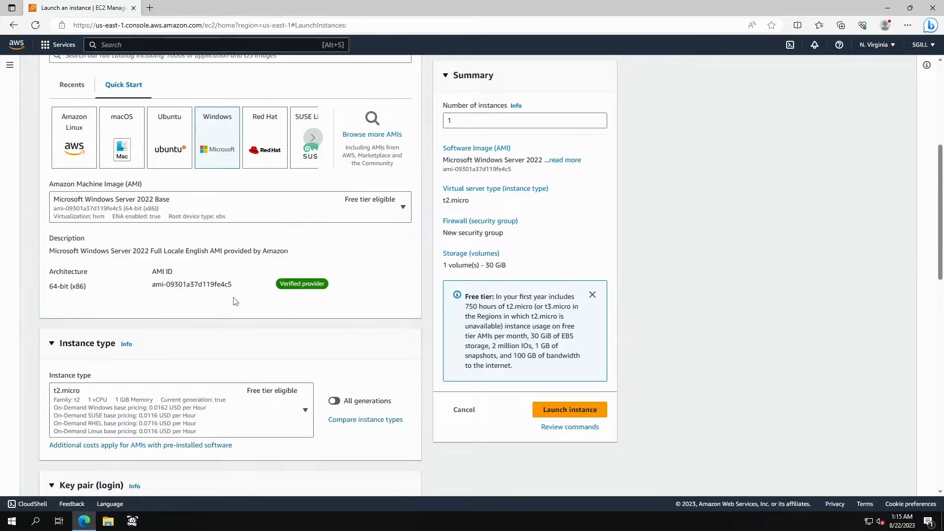
{"action": "scroll", "coordinate": [268, 447], "scroll_direction": "down", "scroll_amount": 2}
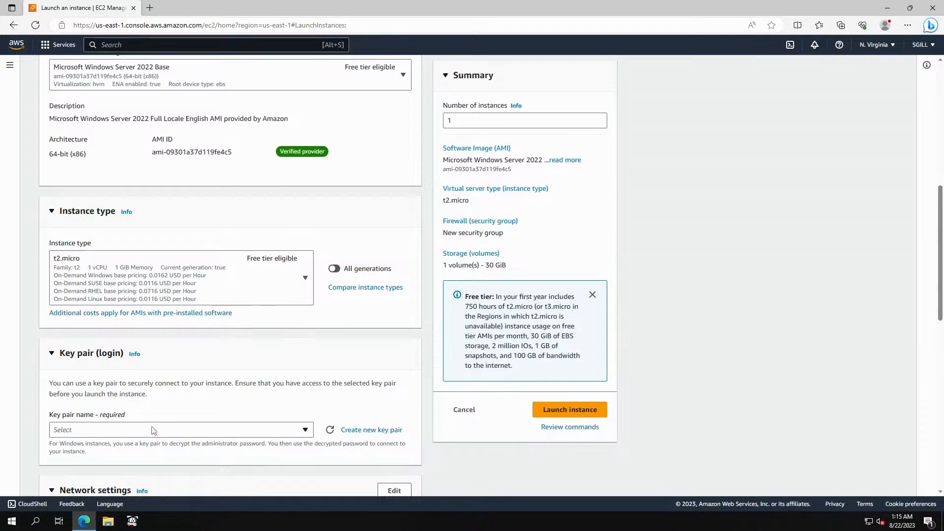
{"action": "left_click", "coordinate": [346, 431]}
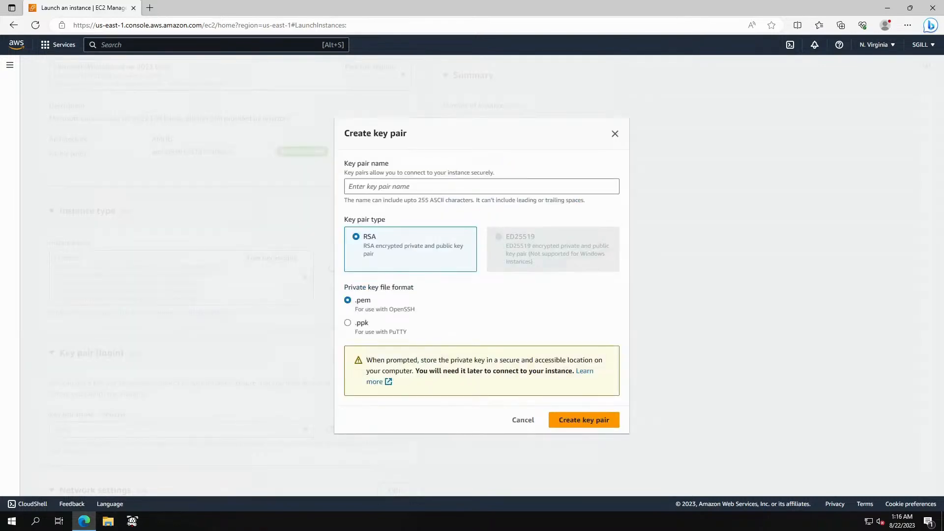
{"action": "left_click", "coordinate": [458, 186]}
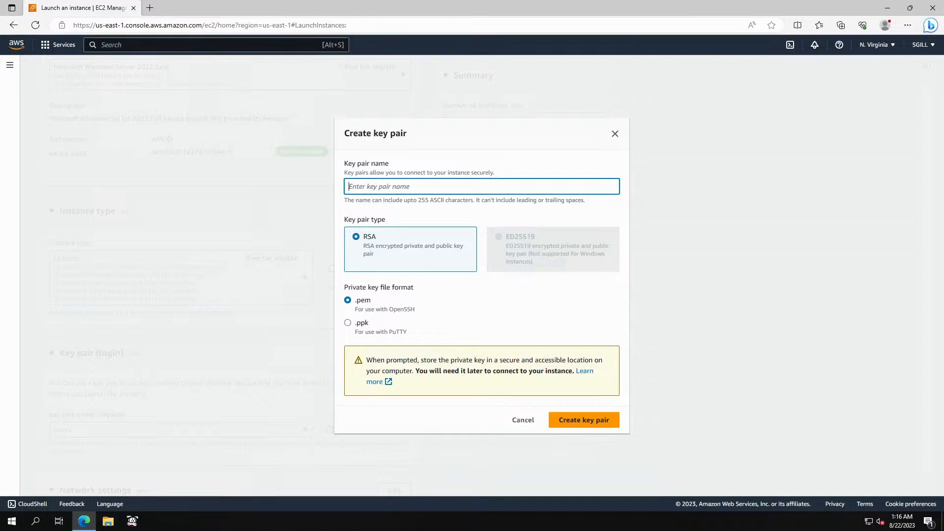
{"action": "type", "text": "conkey"}
{"action": "left_click", "coordinate": [590, 422]}
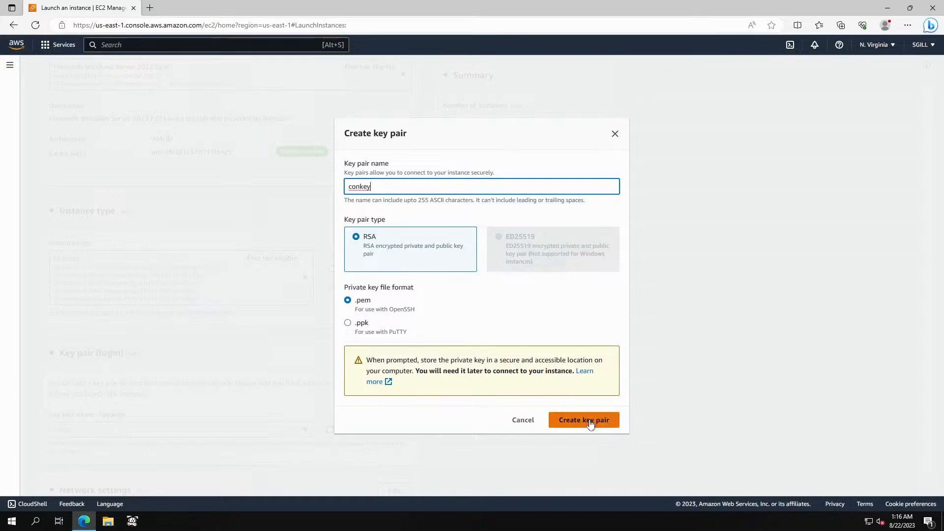
{"action": "left_click", "coordinate": [589, 424]}
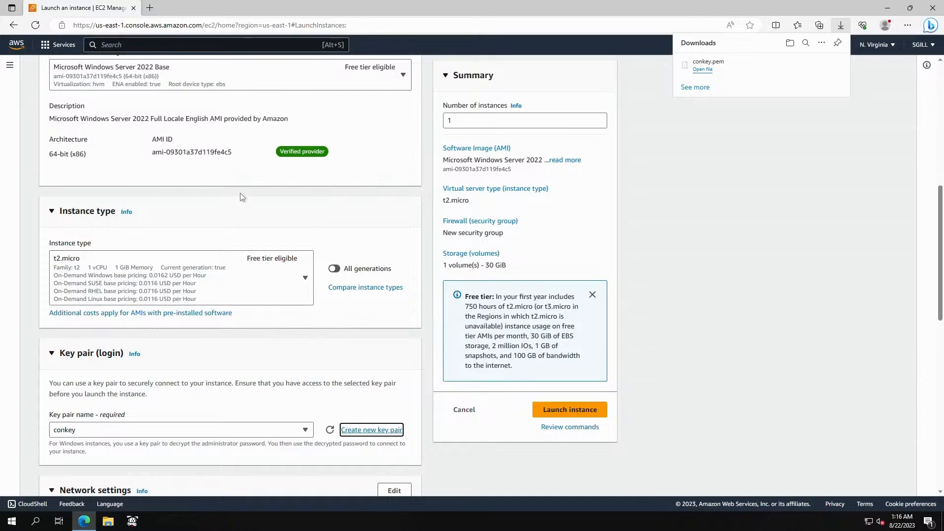
Step: Review the network, storage and instance type settings, launch one instance and show all instances
{"action": "scroll", "coordinate": [241, 197], "scroll_direction": "down", "scroll_amount": 7}
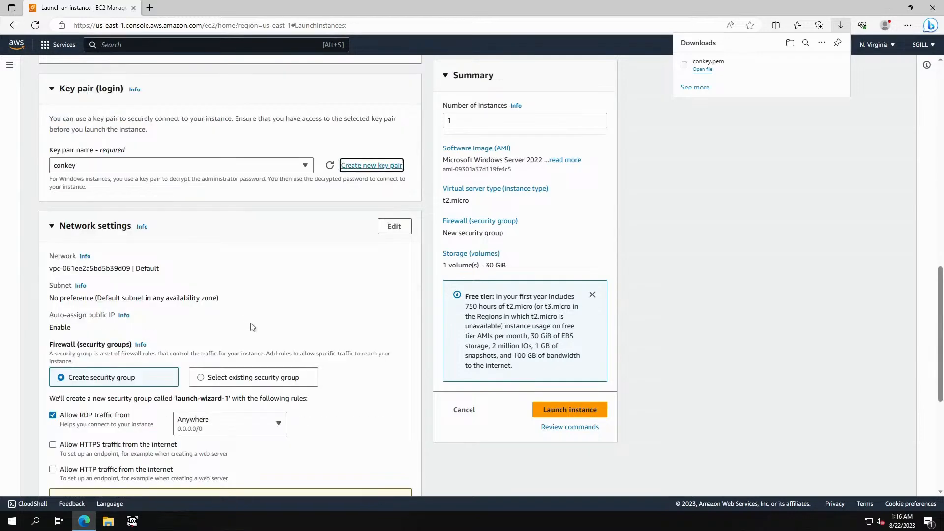
{"action": "scroll", "coordinate": [334, 370], "scroll_direction": "down", "scroll_amount": 4}
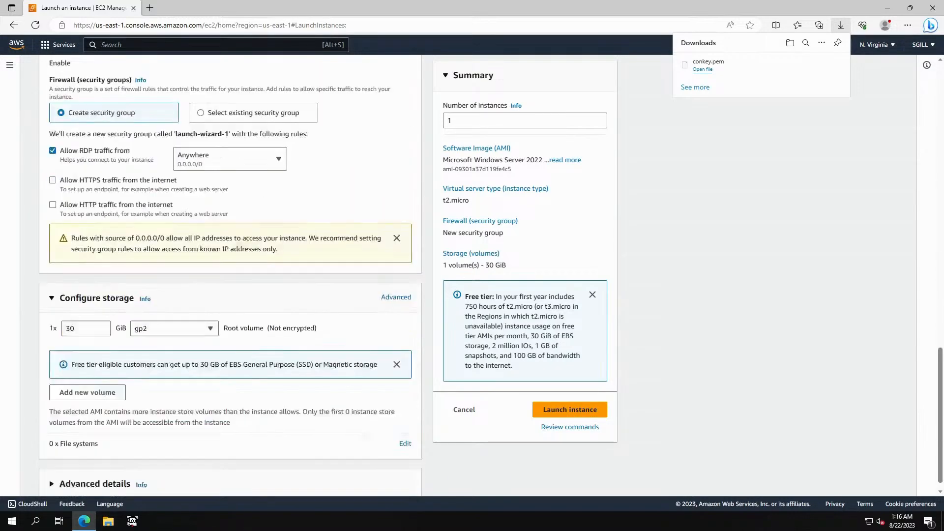
{"action": "scroll", "coordinate": [278, 437], "scroll_direction": "up", "scroll_amount": 5}
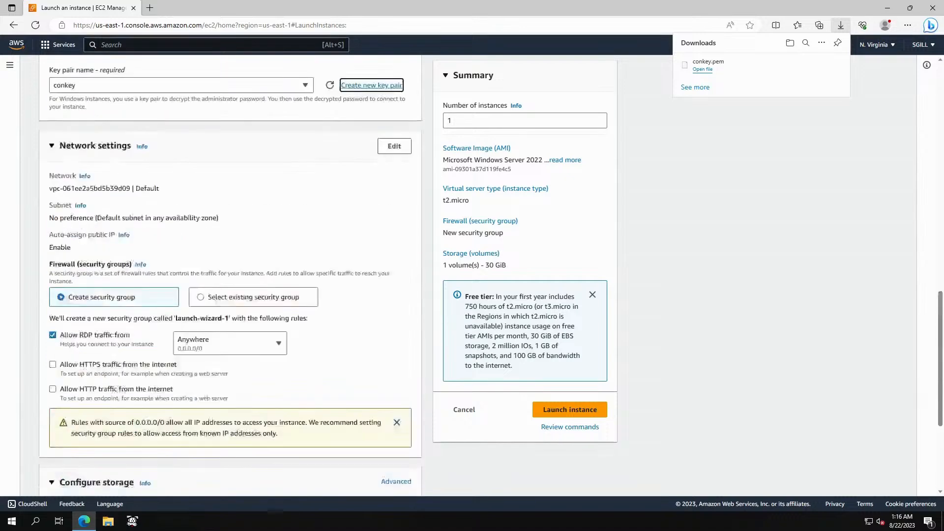
{"action": "scroll", "coordinate": [279, 438], "scroll_direction": "up", "scroll_amount": 3}
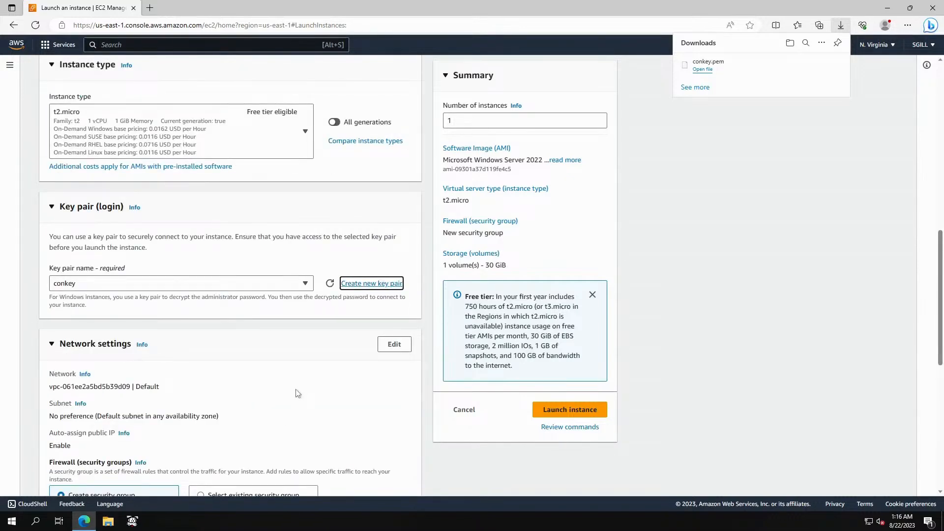
{"action": "scroll", "coordinate": [296, 394], "scroll_direction": "up", "scroll_amount": 3}
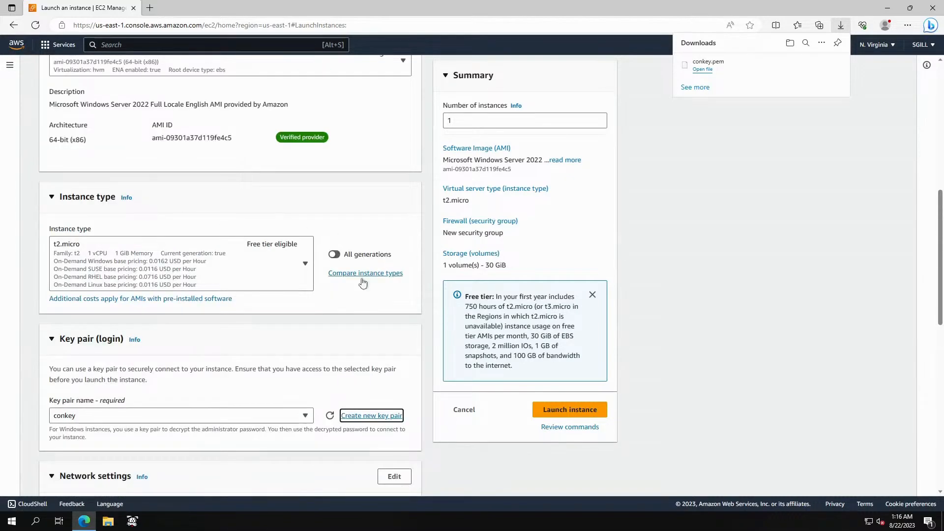
{"action": "scroll", "coordinate": [259, 202], "scroll_direction": "up", "scroll_amount": 1}
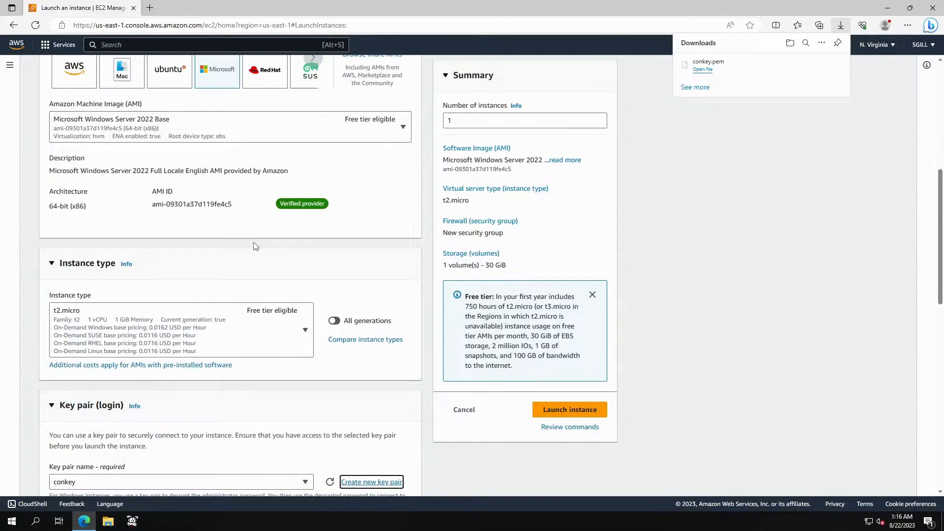
{"action": "scroll", "coordinate": [256, 247], "scroll_direction": "up", "scroll_amount": 1}
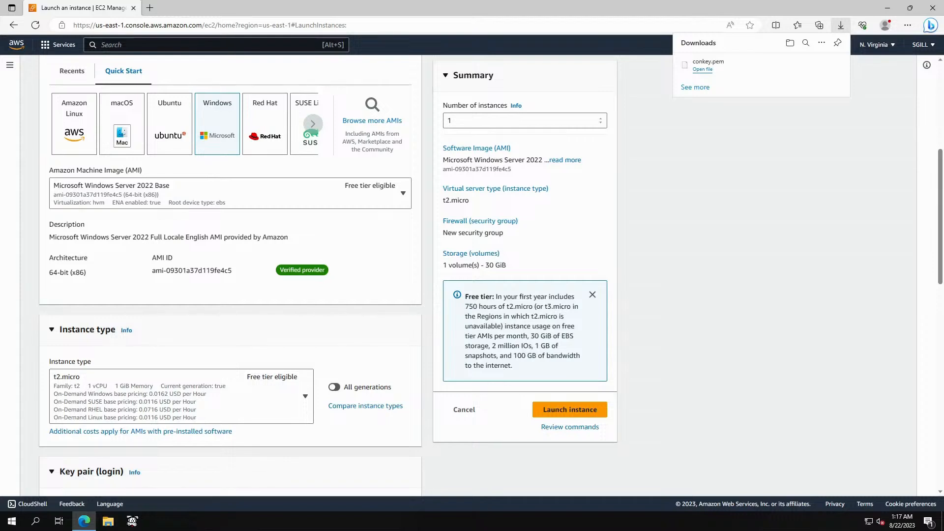
{"action": "left_click", "coordinate": [512, 120]}
{"action": "left_click_drag", "start_coordinate": [464, 120], "coordinate": [438, 118]}
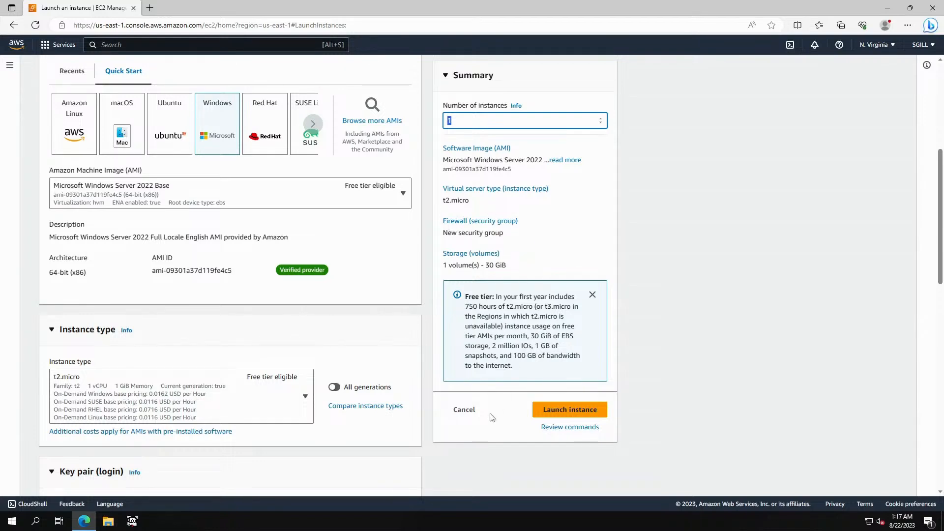
{"action": "left_click", "coordinate": [575, 412]}
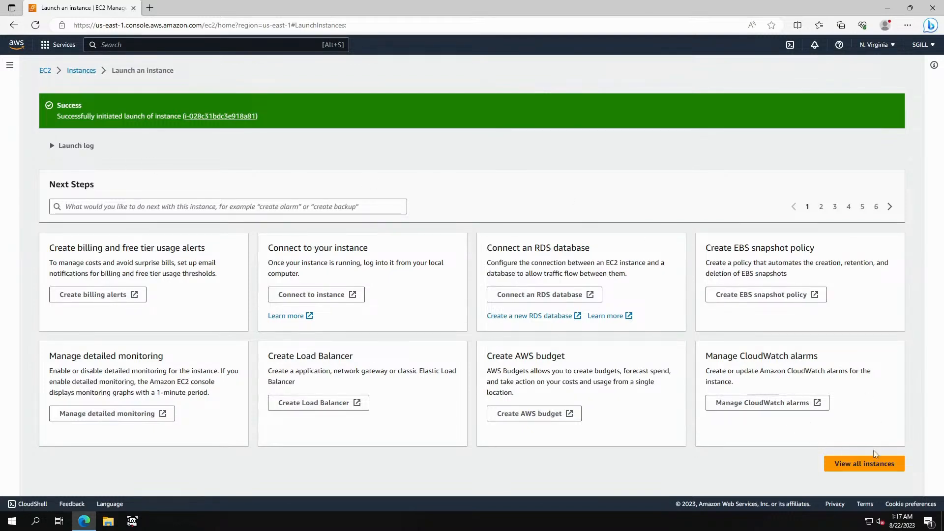
{"action": "left_click", "coordinate": [866, 465]}
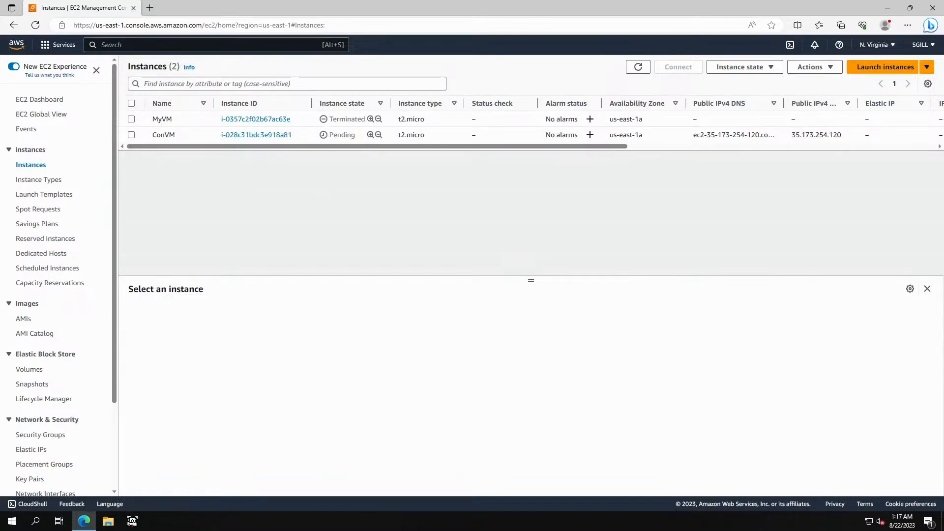
{"action": "left_click_drag", "start_coordinate": [339, 119], "coordinate": [367, 119]}
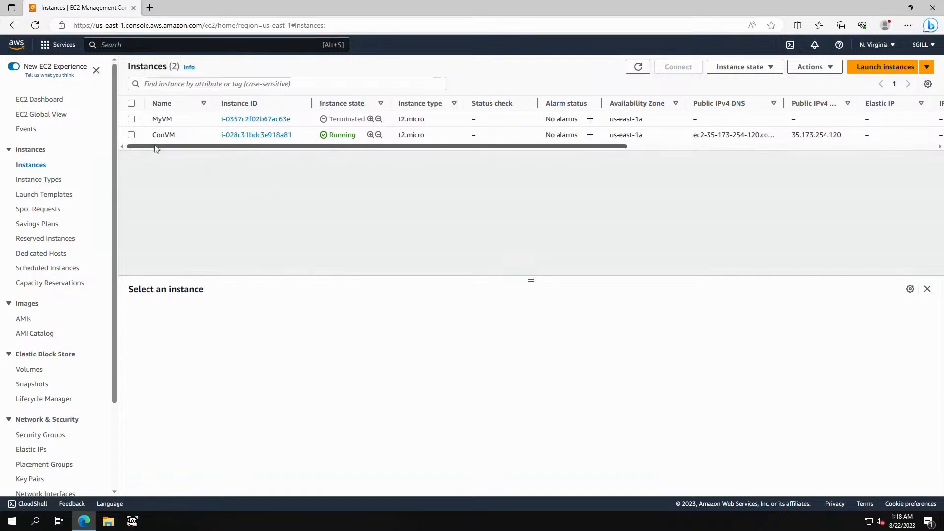
{"action": "left_click", "coordinate": [131, 135]}
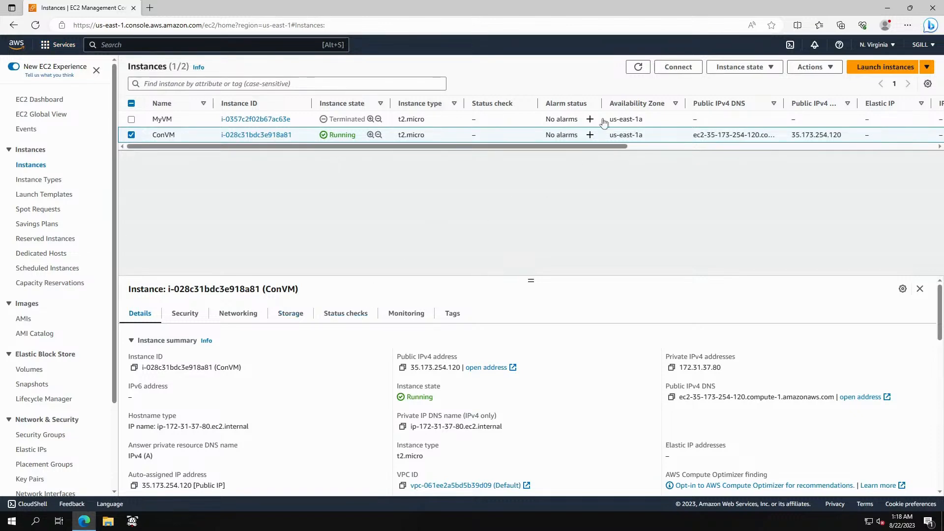
{"action": "left_click", "coordinate": [683, 68]}
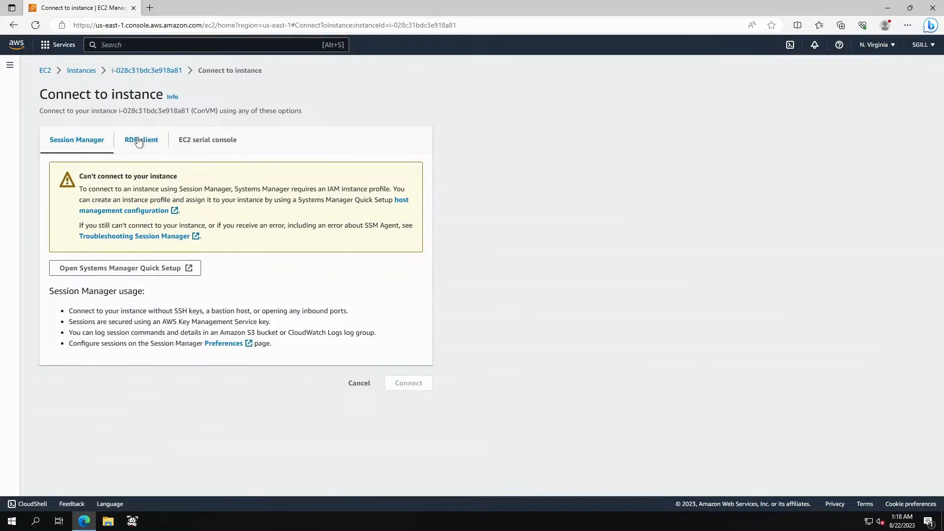
{"action": "left_click", "coordinate": [14, 24]}
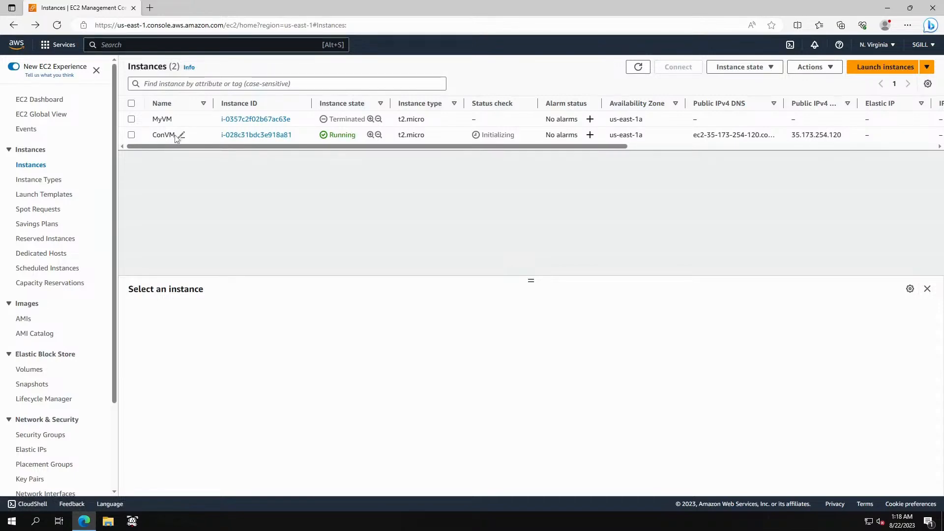
Step: Download the remote desktop file for connecting to ConVM with an RDP client, and keep ConVM.rdp
{"action": "left_click", "coordinate": [131, 136]}
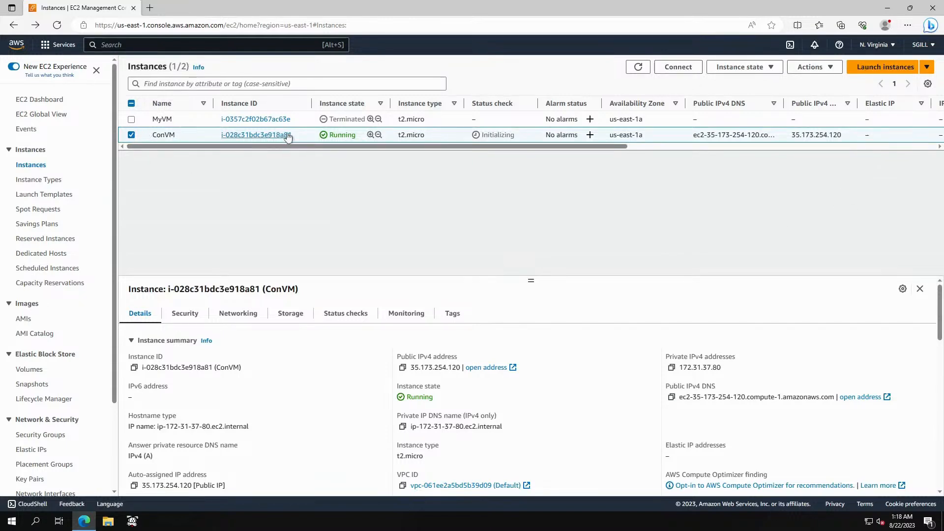
{"action": "left_click", "coordinate": [681, 69]}
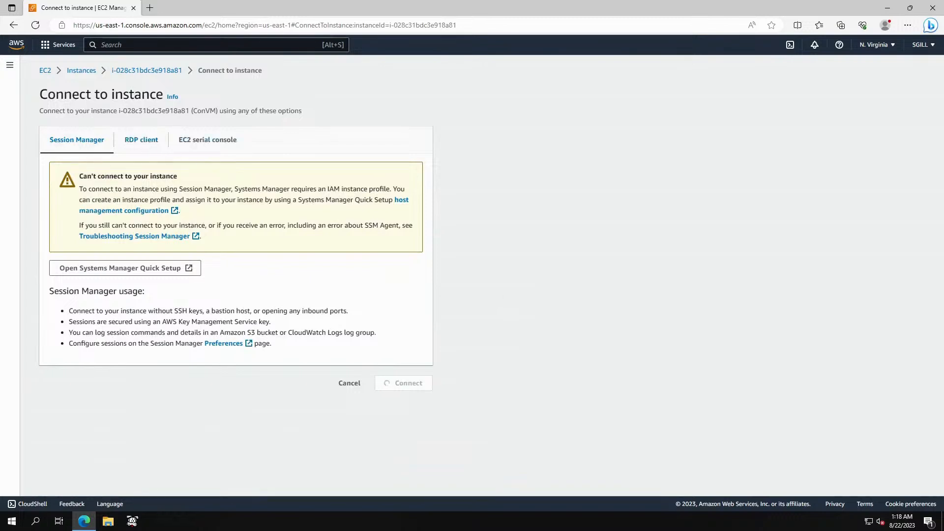
{"action": "left_click", "coordinate": [148, 142]}
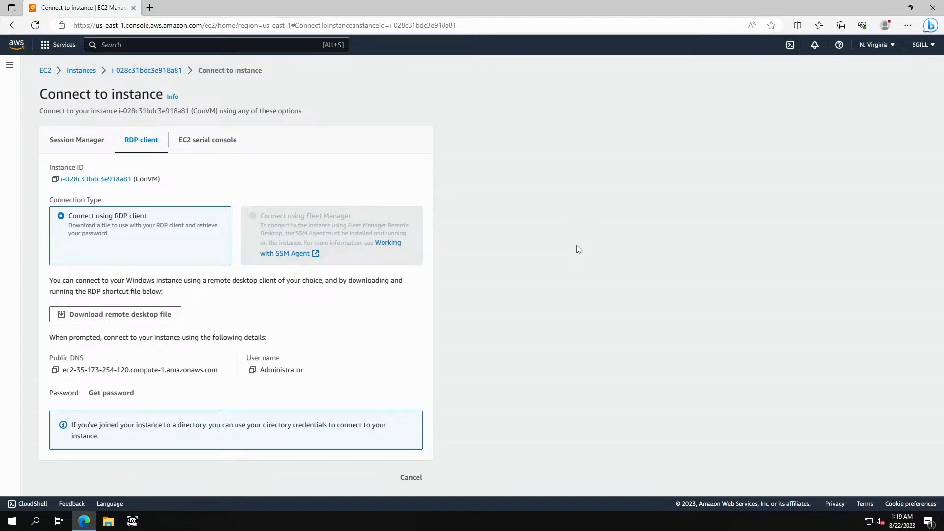
{"action": "left_click", "coordinate": [152, 318]}
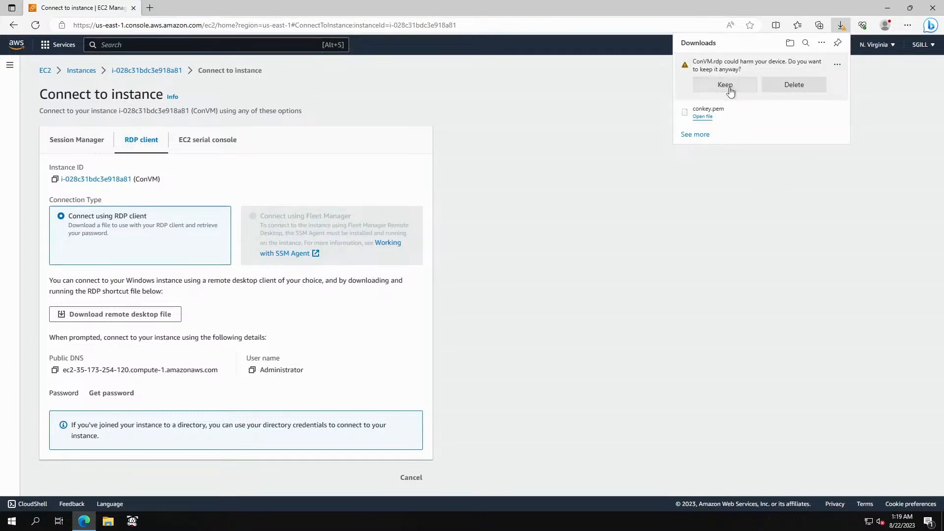
{"action": "left_click", "coordinate": [726, 86]}
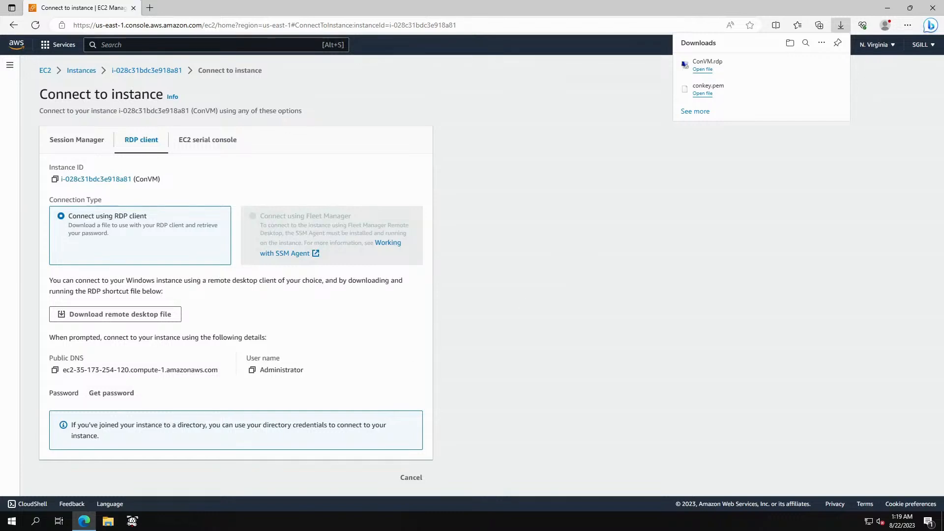
Step: Decrypt ConVM's Windows administrator password with the private key file conkey.pem from Downloads, and copy the password
{"action": "left_click", "coordinate": [107, 394]}
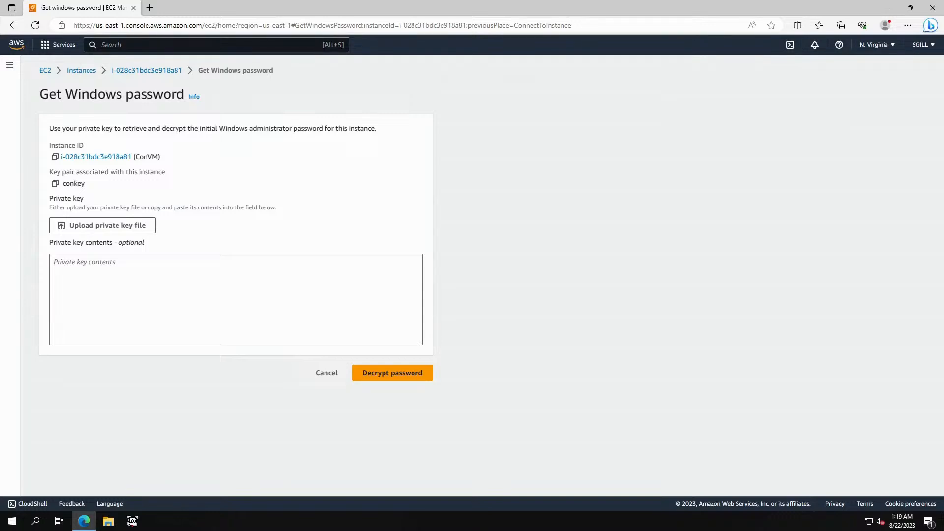
{"action": "left_click", "coordinate": [111, 226]}
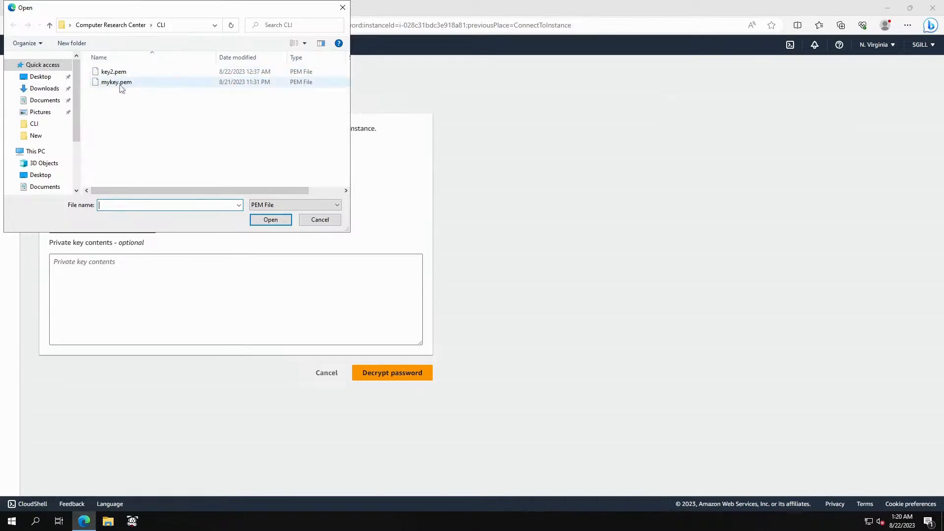
{"action": "left_click", "coordinate": [46, 88]}
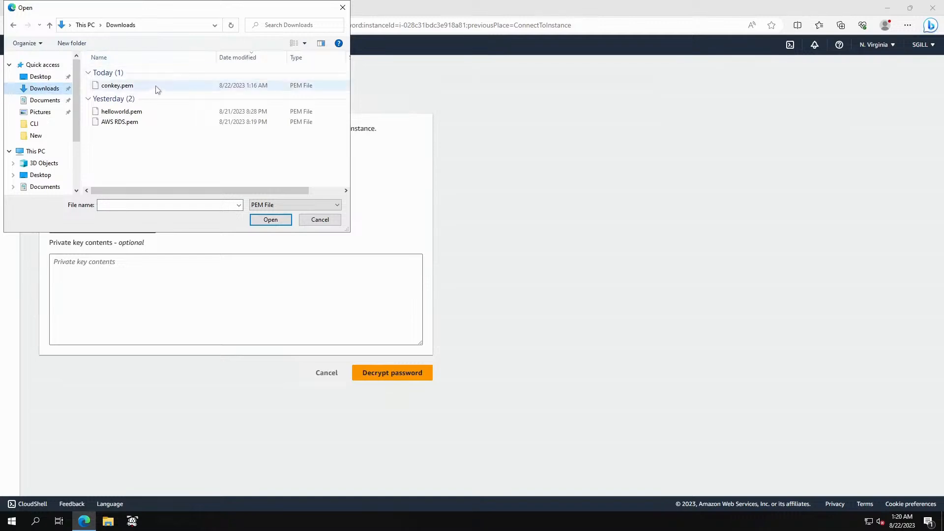
{"action": "left_click", "coordinate": [127, 87]}
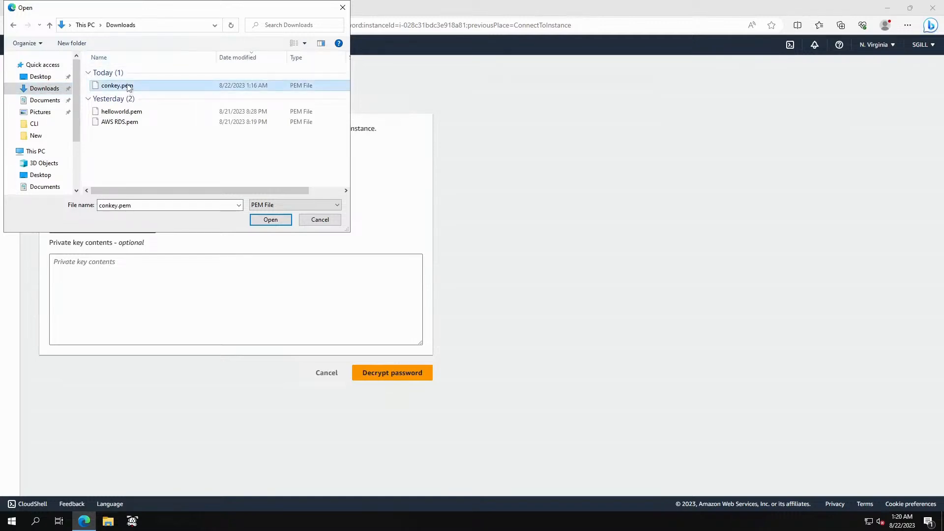
{"action": "double_click", "coordinate": [127, 87]}
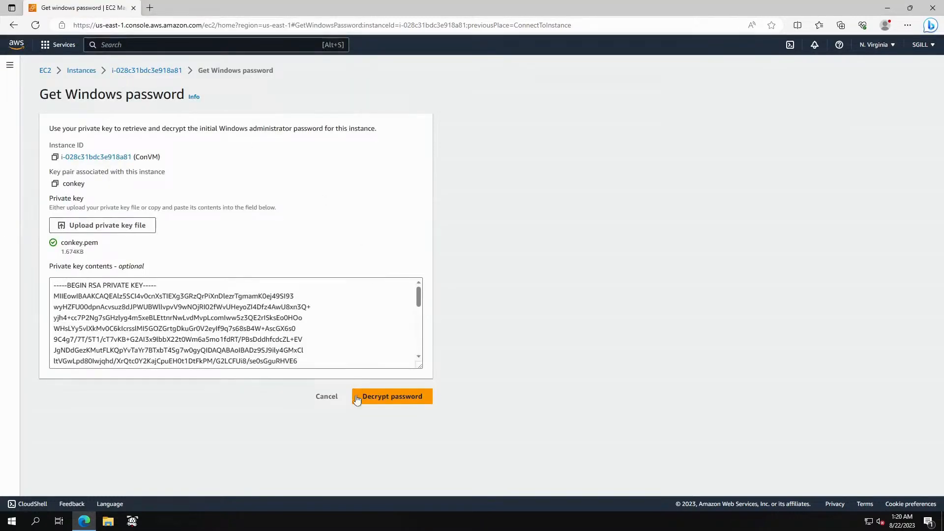
{"action": "left_click", "coordinate": [384, 398]}
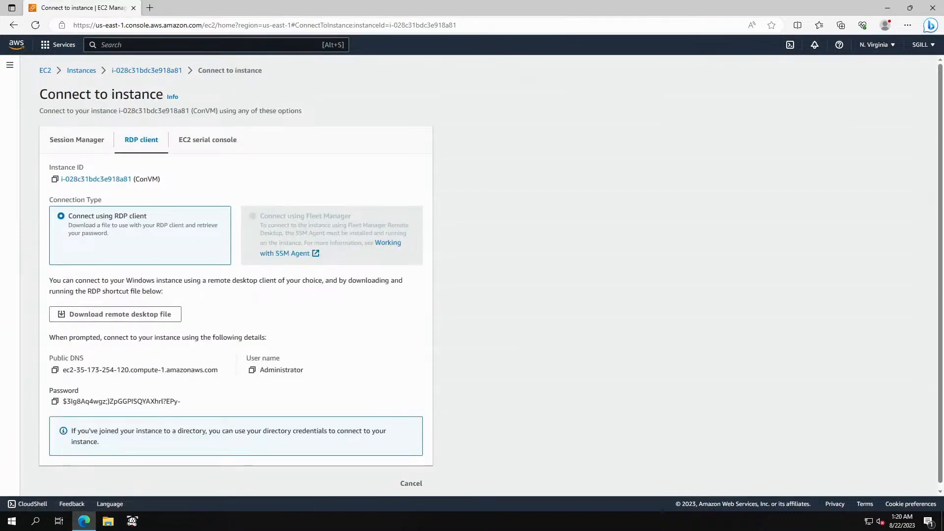
{"action": "left_click", "coordinate": [55, 402]}
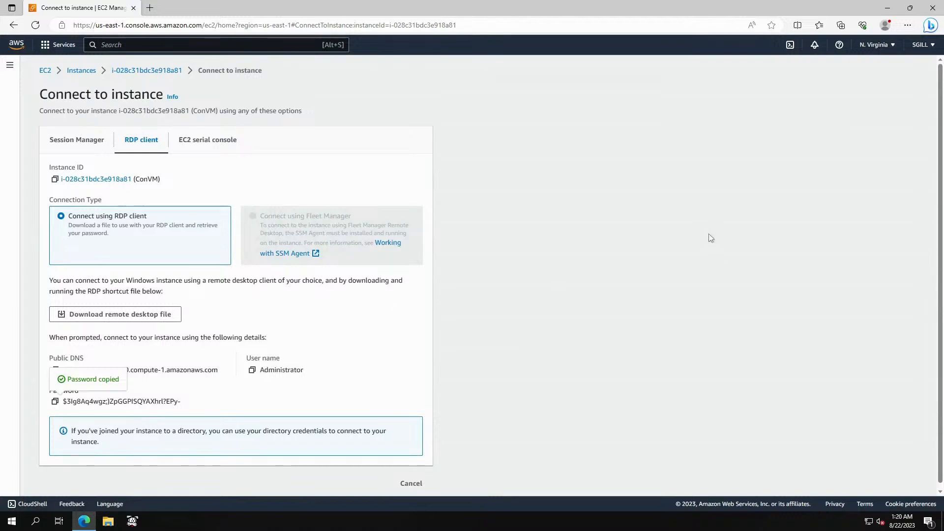
Step: Start the remote connection from ConVM in File Explorer's Downloads folder, with the option not to ask again for this computer
{"action": "left_click", "coordinate": [109, 522]}
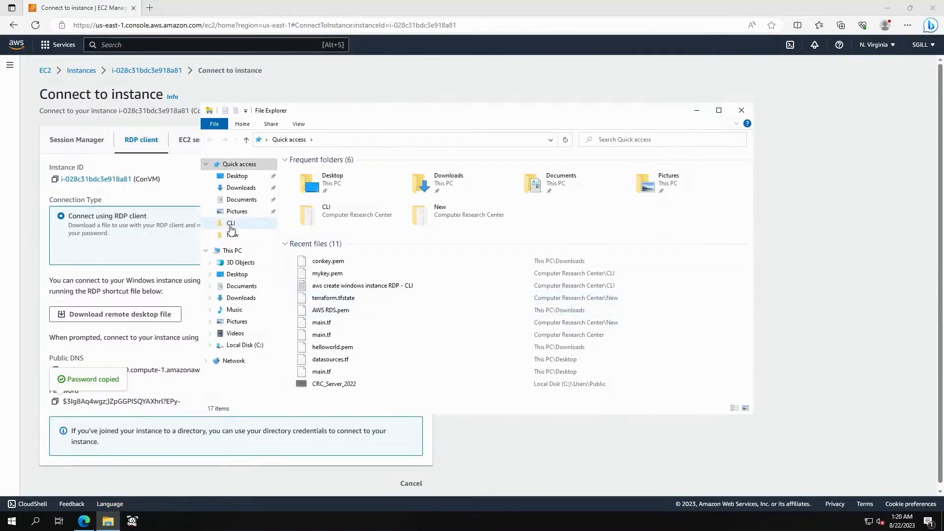
{"action": "left_click", "coordinate": [241, 188]}
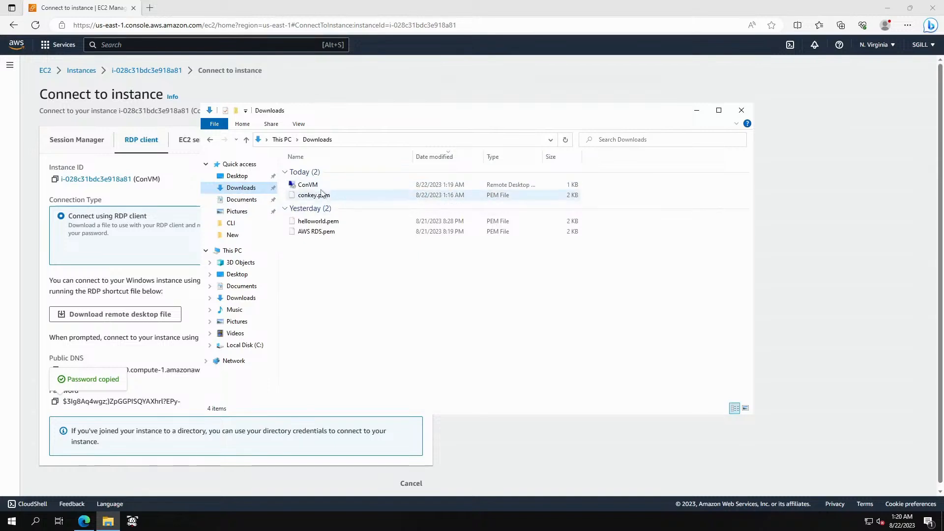
{"action": "double_click", "coordinate": [315, 186]}
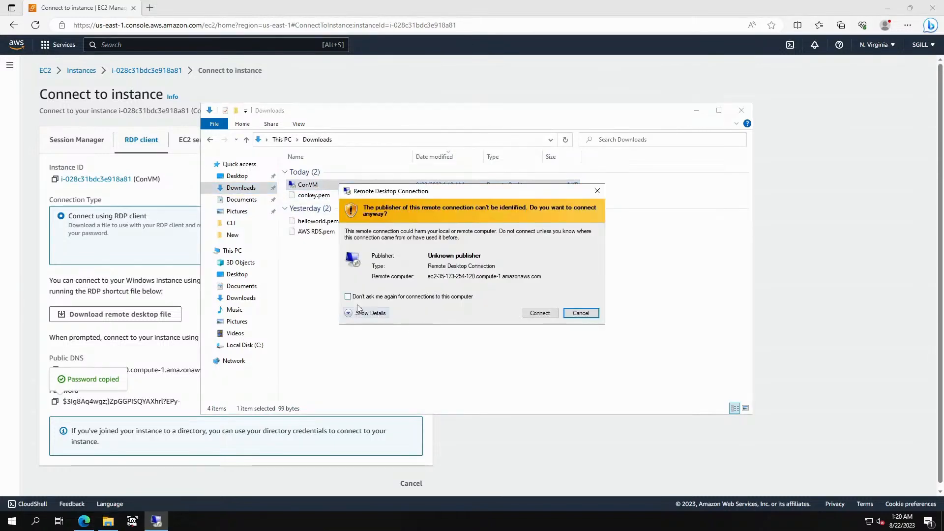
{"action": "left_click", "coordinate": [361, 298]}
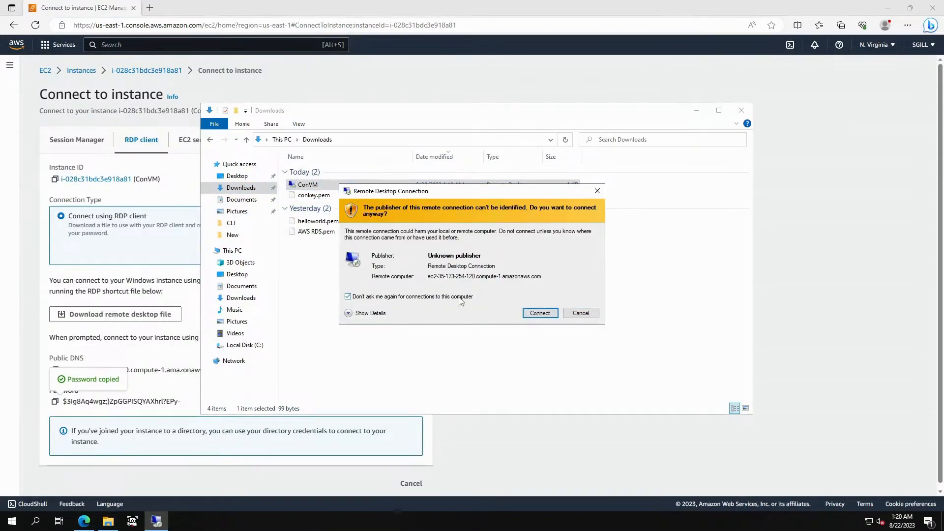
{"action": "left_click", "coordinate": [544, 315]}
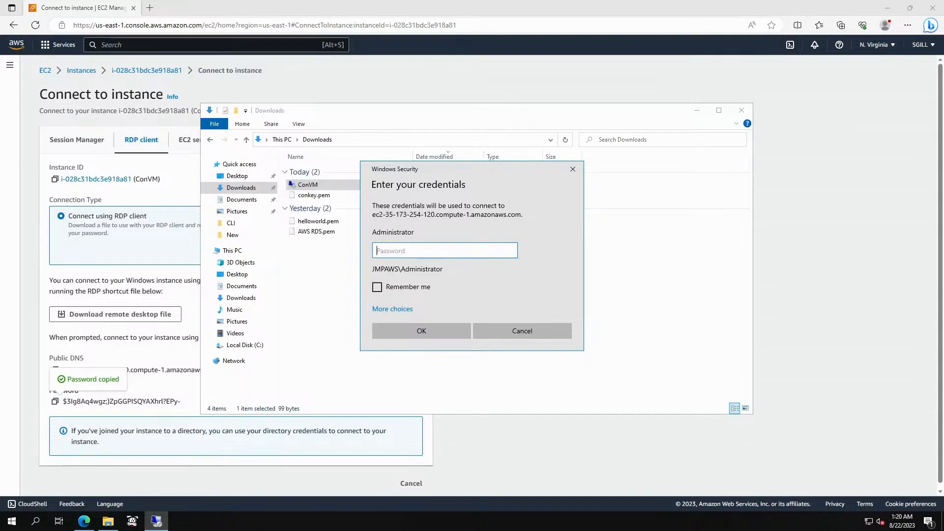
Step: Paste the Administrator account password into the credentials prompt and connect to the remote computer despite the certificate errors
{"action": "right_click", "coordinate": [408, 250]}
{"action": "left_click", "coordinate": [434, 259]}
{"action": "key", "text": "ctrl+a"}
{"action": "left_click", "coordinate": [428, 338]}
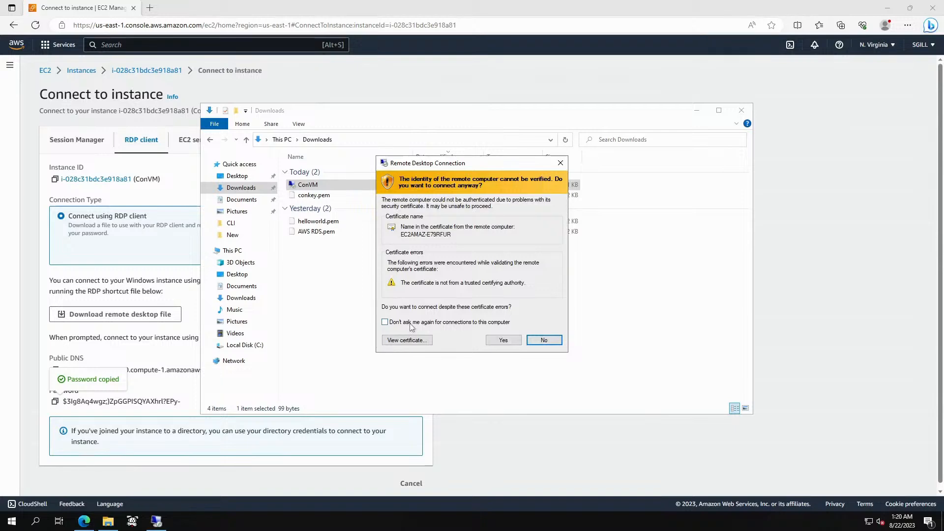
{"action": "left_click", "coordinate": [498, 339]}
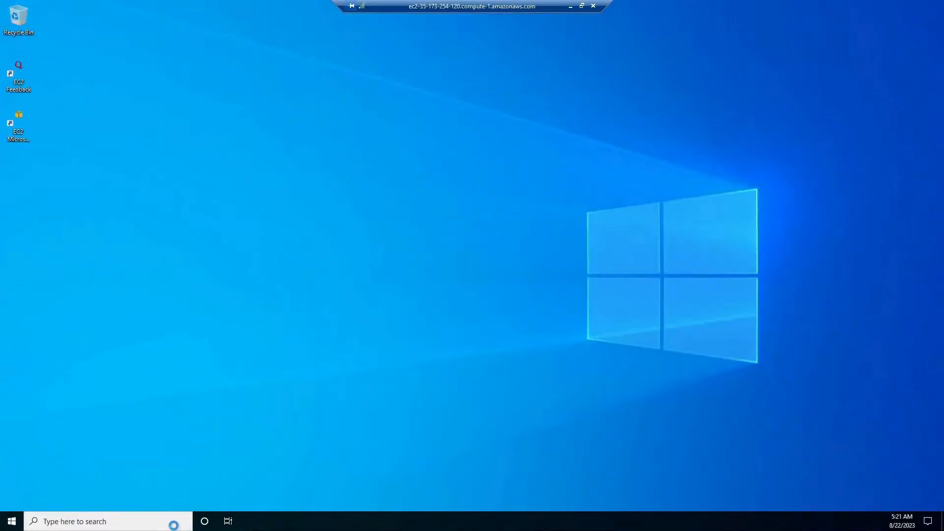
{"action": "left_click", "coordinate": [21, 140]}
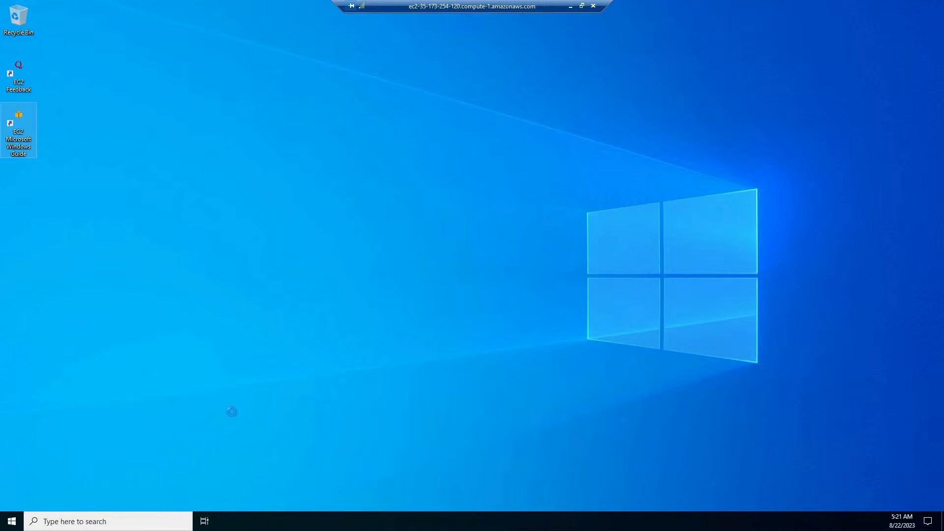
{"action": "key", "text": "Up"}
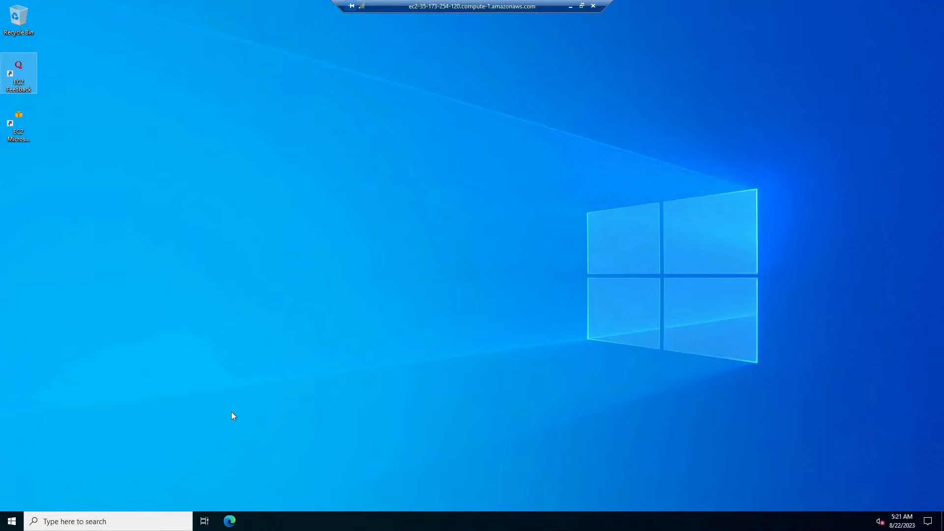
{"action": "left_click", "coordinate": [108, 522]}
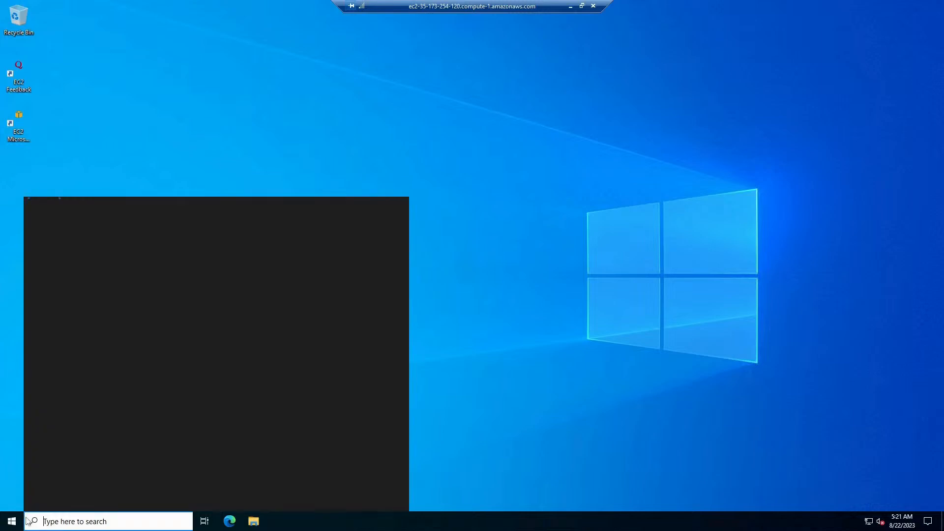
{"action": "left_click", "coordinate": [11, 521]}
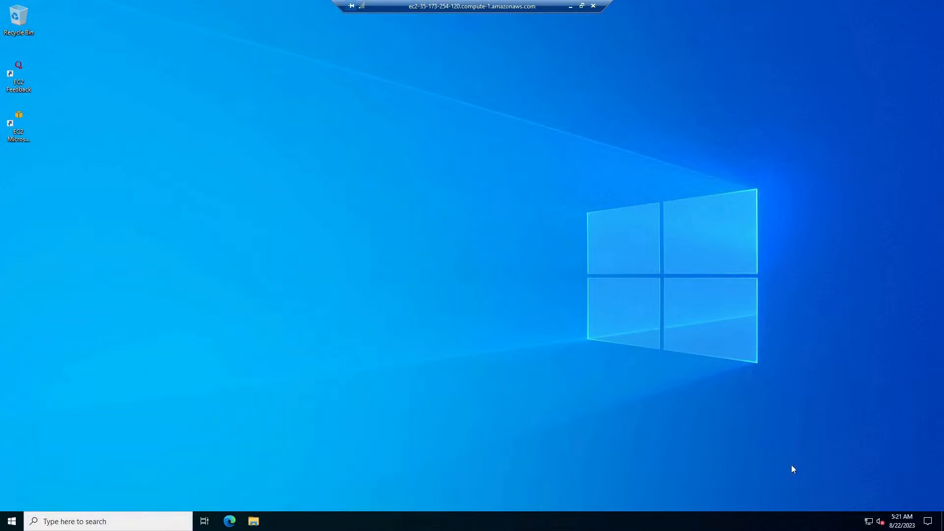
Step: Open Microsoft Edge on the remote desktop, and shut down the remote computer, dismissing the session-ended notice
{"action": "left_click", "coordinate": [227, 523]}
{"action": "left_click", "coordinate": [11, 523]}
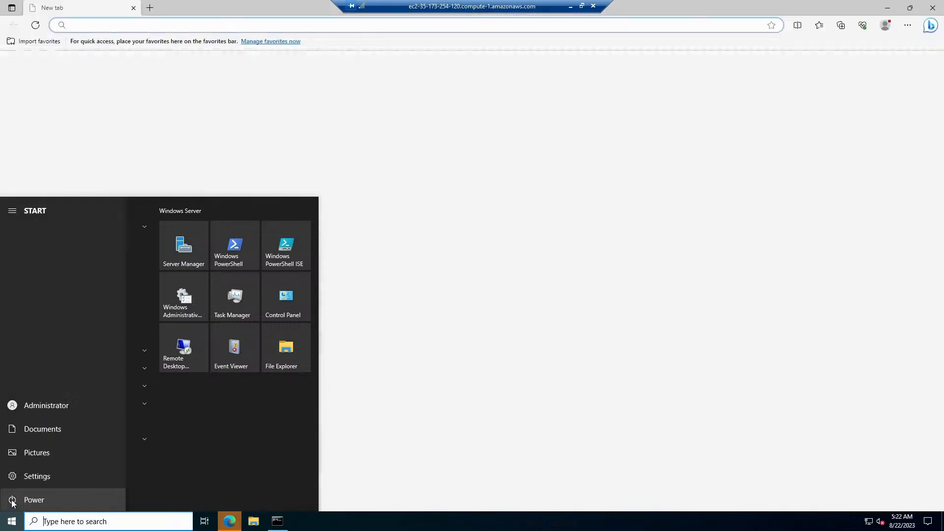
{"action": "left_click", "coordinate": [12, 501]}
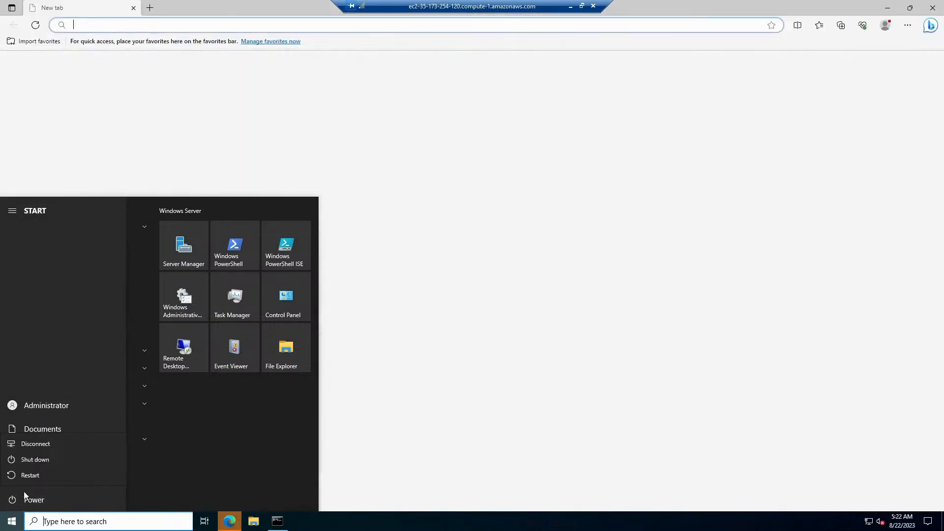
{"action": "left_click", "coordinate": [37, 460]}
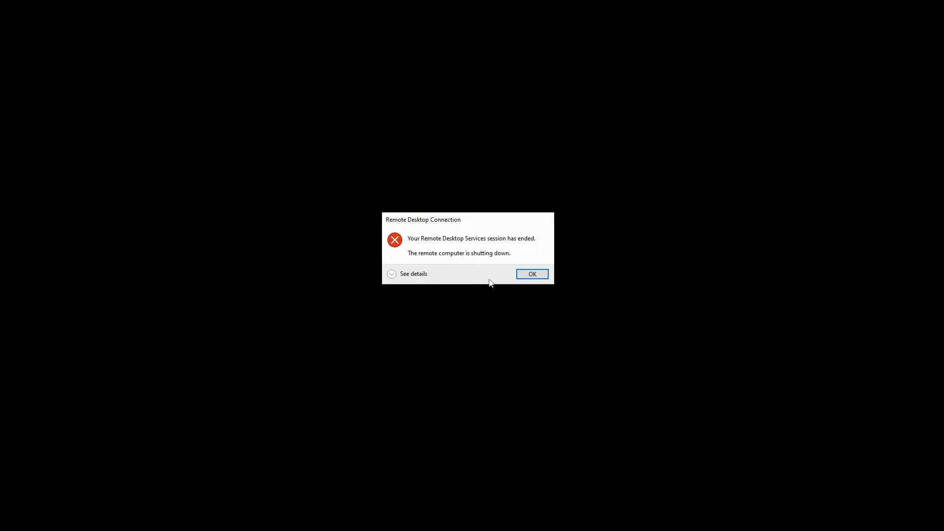
{"action": "left_click", "coordinate": [533, 274]}
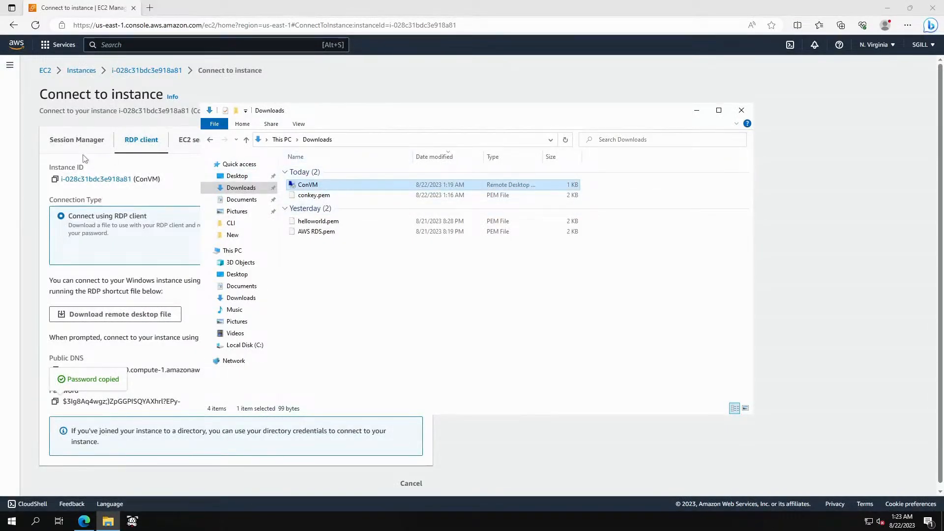
Step: Return to the EC2 instances list in the browser and refresh it to check ConVM's state
{"action": "left_click", "coordinate": [73, 74]}
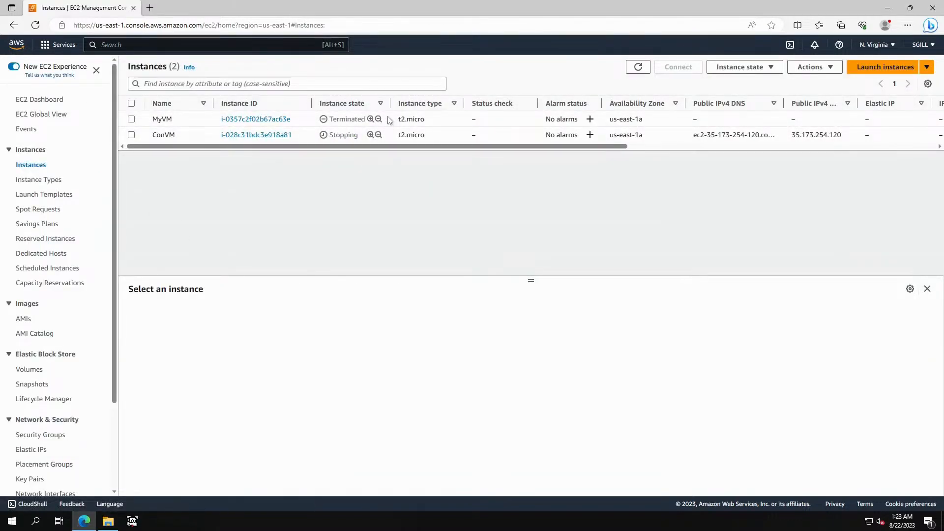
{"action": "left_click", "coordinate": [778, 69]}
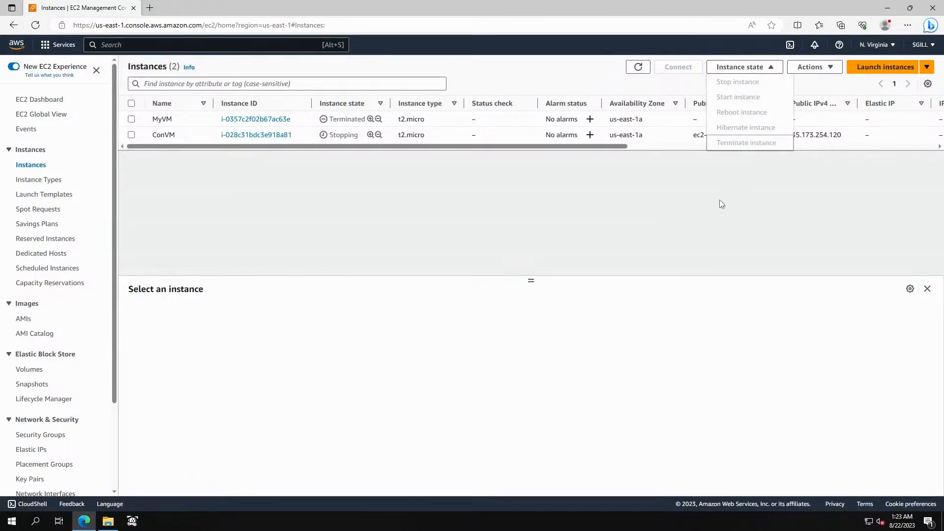
{"action": "left_click", "coordinate": [686, 214]}
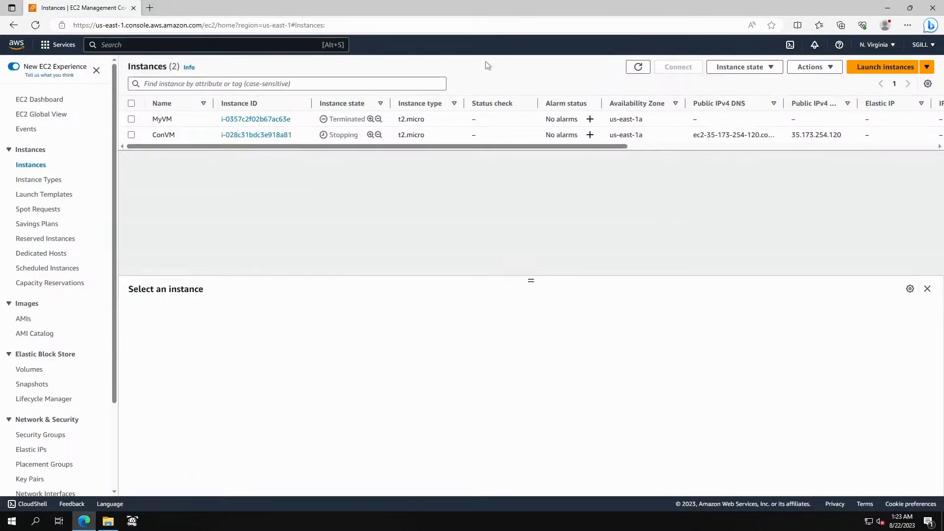
{"action": "left_click", "coordinate": [638, 67]}
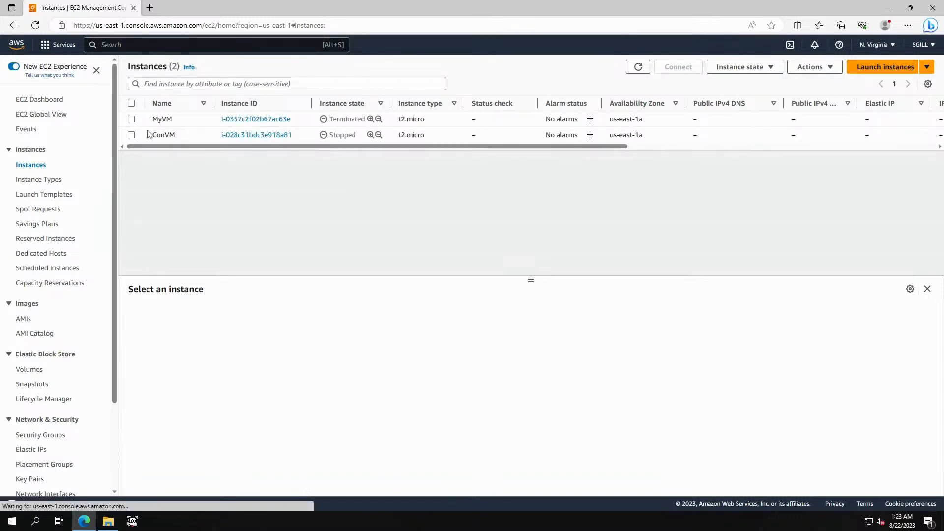
Step: Terminate the ConVM instance and refresh the instances list
{"action": "left_click", "coordinate": [132, 135]}
{"action": "left_click", "coordinate": [755, 67]}
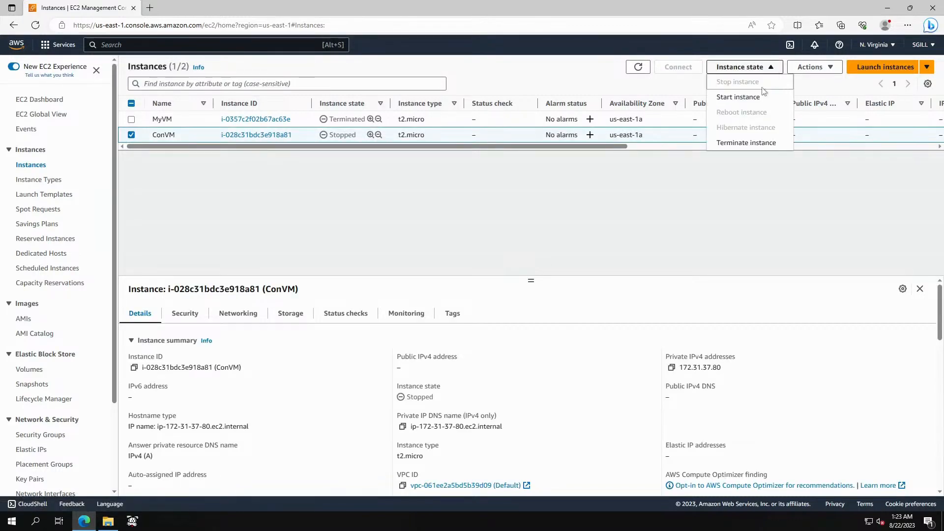
{"action": "left_click", "coordinate": [750, 145]}
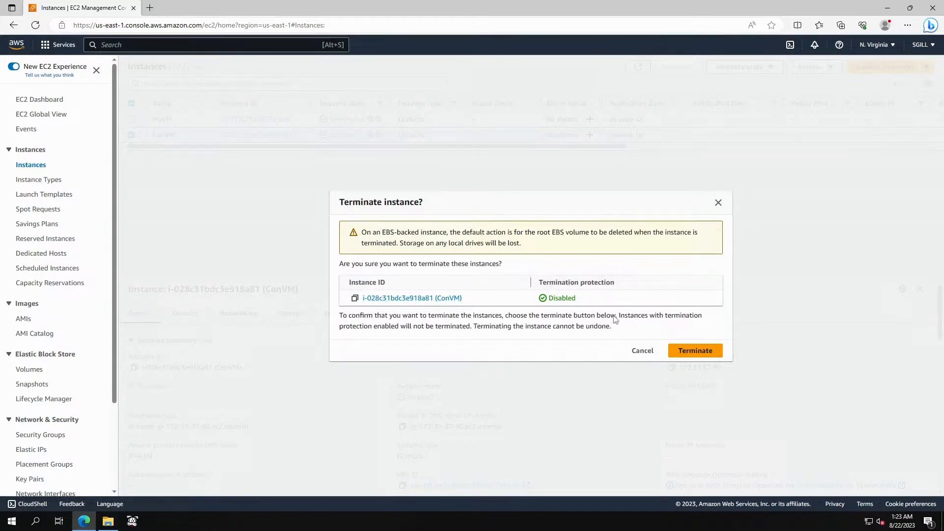
{"action": "left_click", "coordinate": [694, 351]}
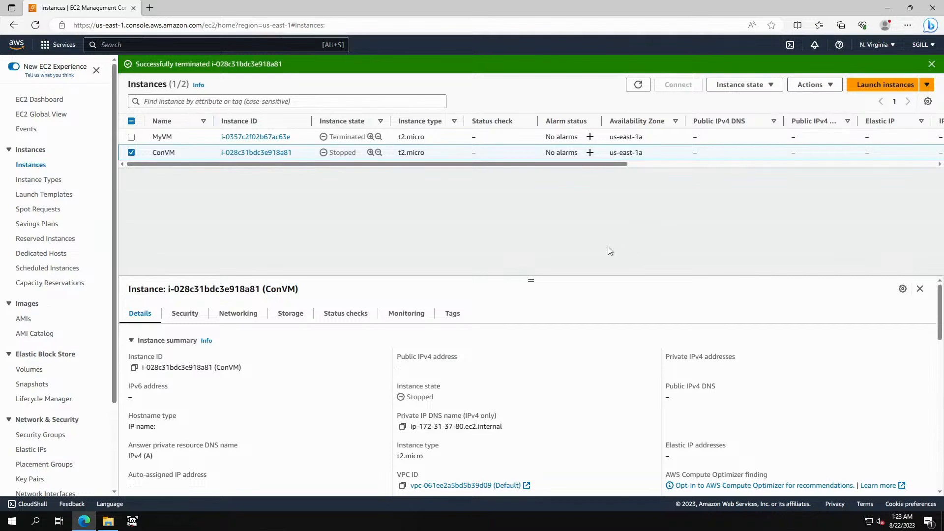
{"action": "left_click", "coordinate": [639, 85]}
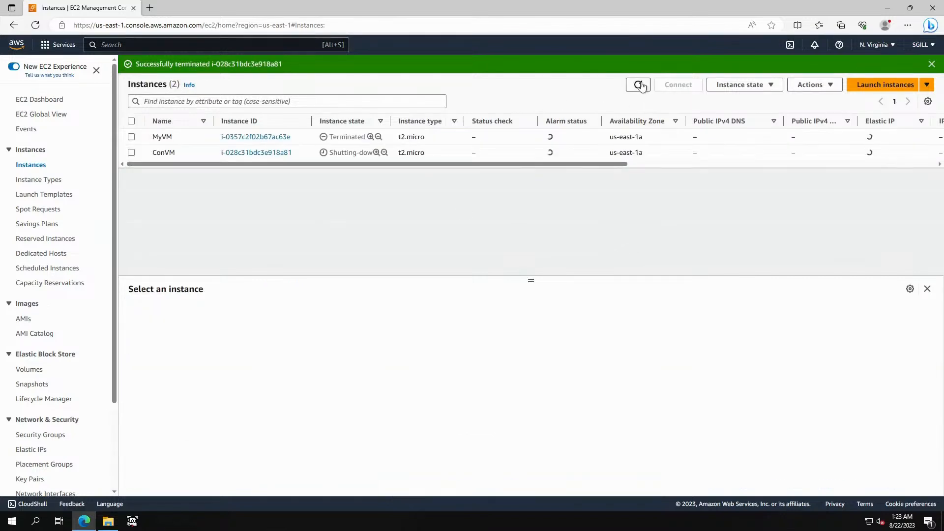